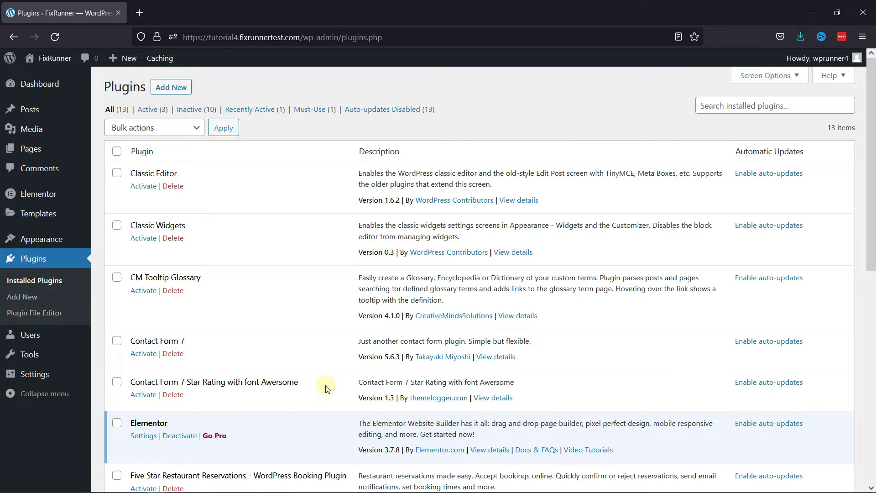
scroll(322, 385, down, 2)
scroll(326, 385, down, 2)
scroll(338, 366, down, 1)
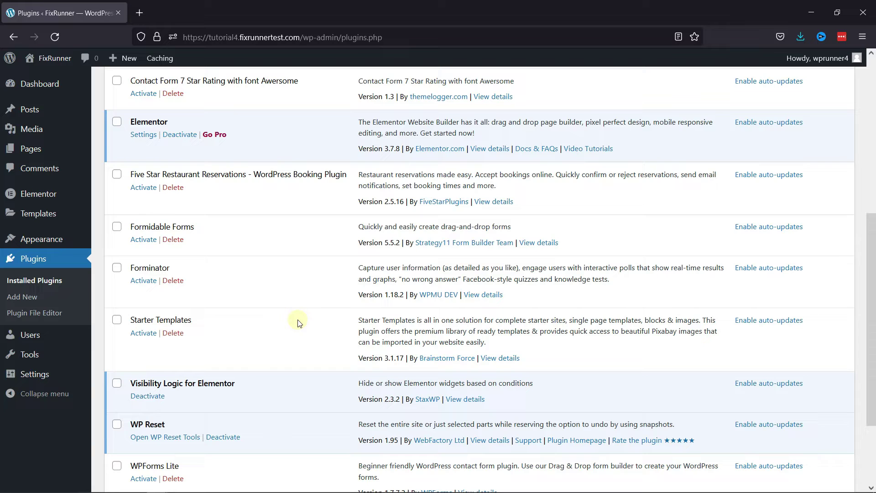
From All Pages, open the 'Elementor' page in the Elementor editor
mouse_move(31, 149)
click(114, 151)
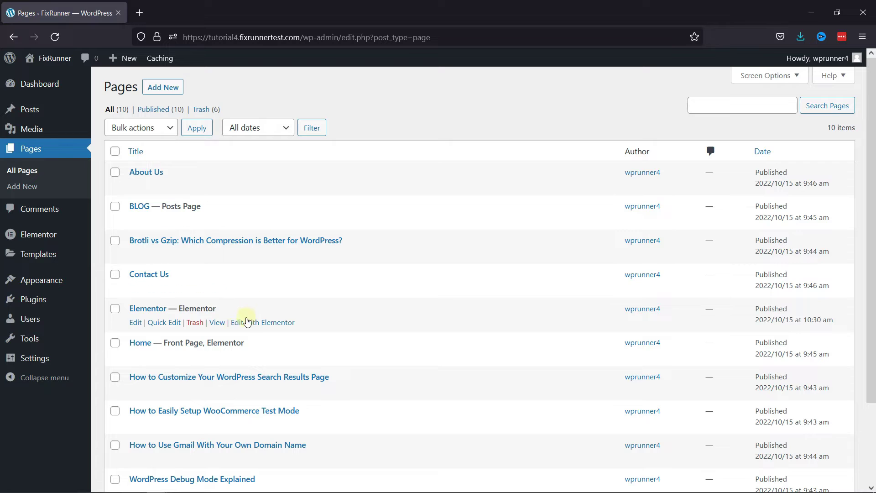
click(252, 329)
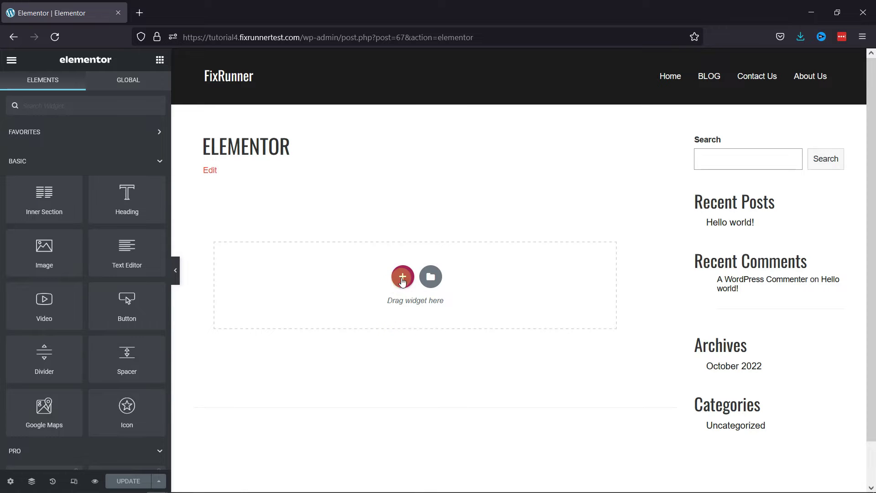
Add a one-column section with an Image widget showing the sunset cityscape photo from the Media Library
click(401, 278)
click(250, 313)
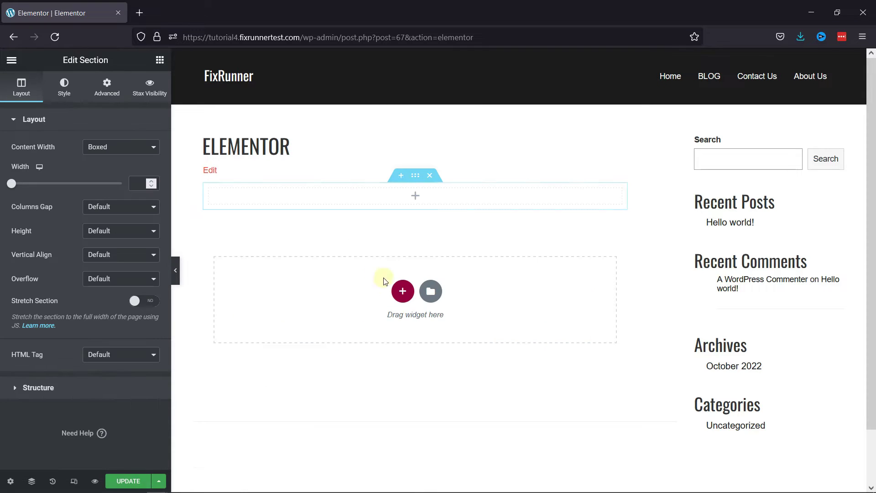
click(348, 197)
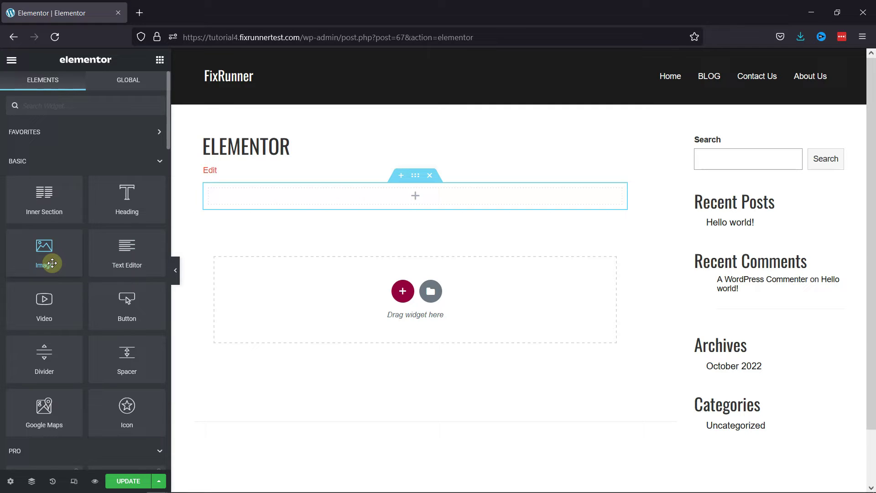
drag(53, 261, 416, 191)
click(136, 186)
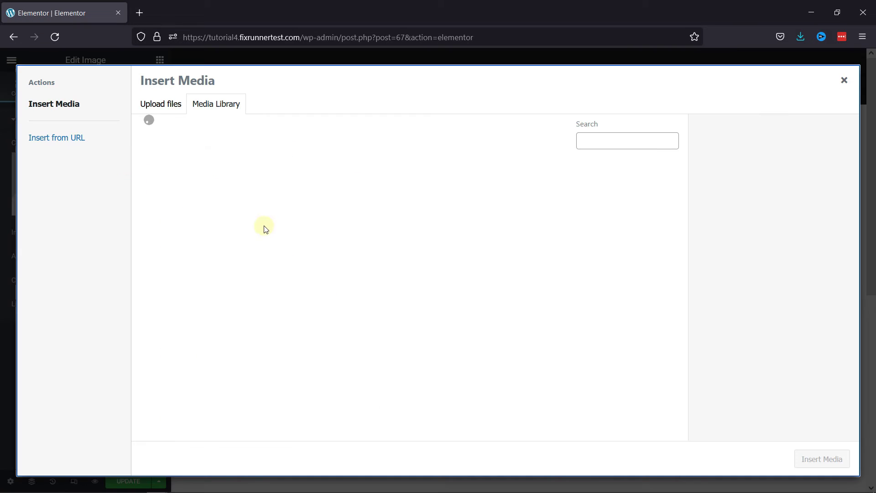
click(205, 182)
click(812, 459)
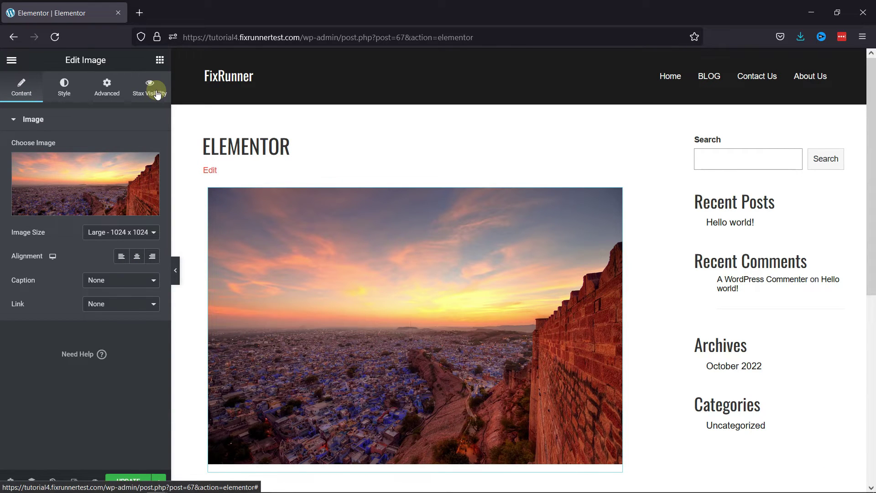
In Stax Visibility, enable visibility logic for the image, keeping action Hide and conditions type All
click(156, 94)
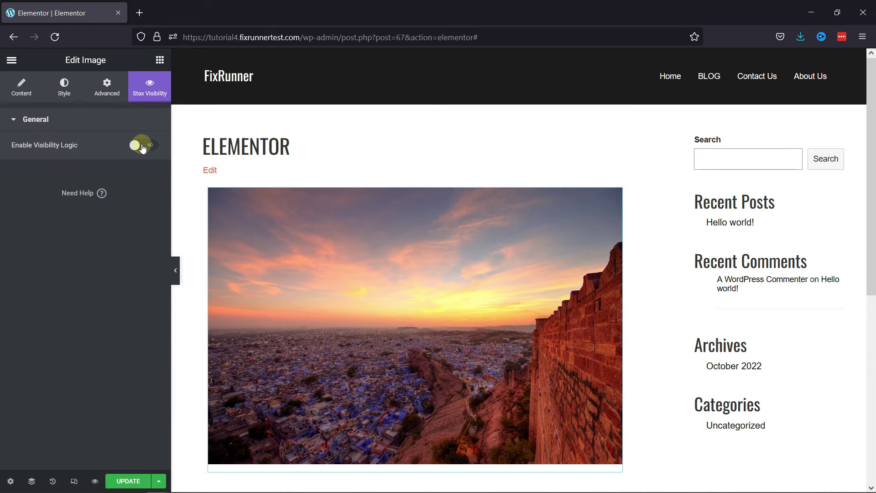
click(143, 147)
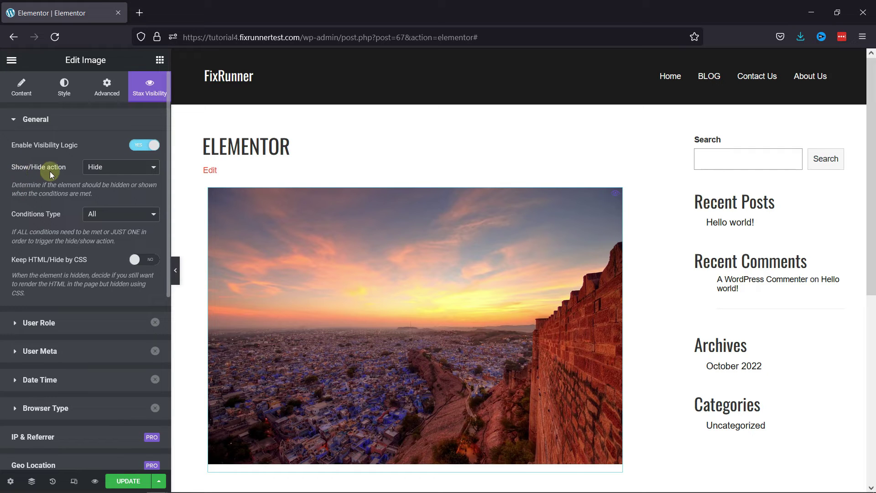
click(140, 169)
click(133, 186)
click(149, 218)
click(148, 219)
scroll(152, 234, down, 1)
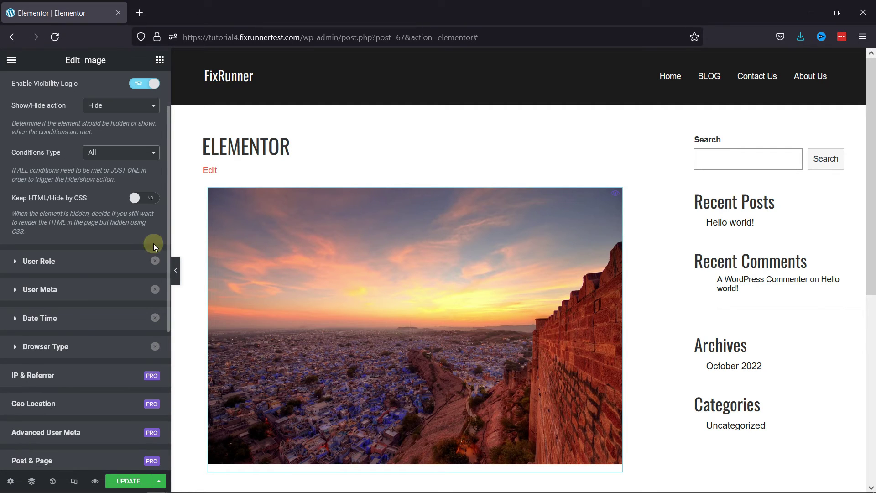
Enable the image's User Role condition and set its role to Guests
click(51, 267)
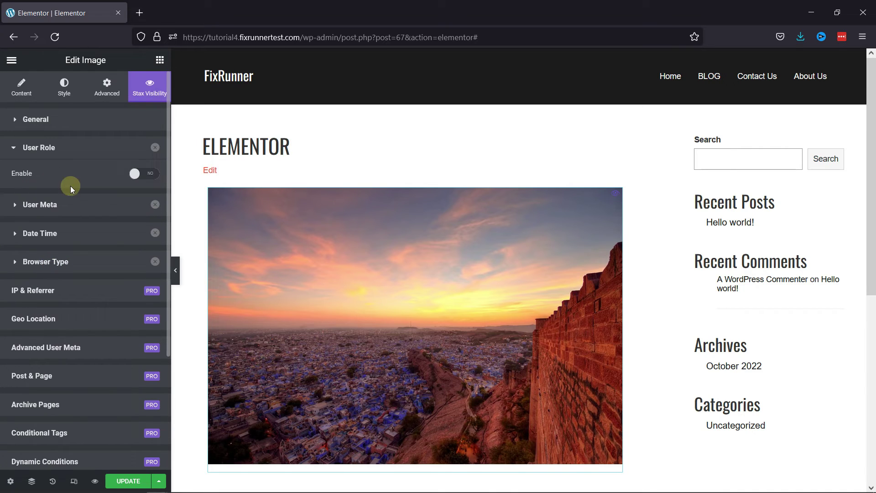
click(145, 173)
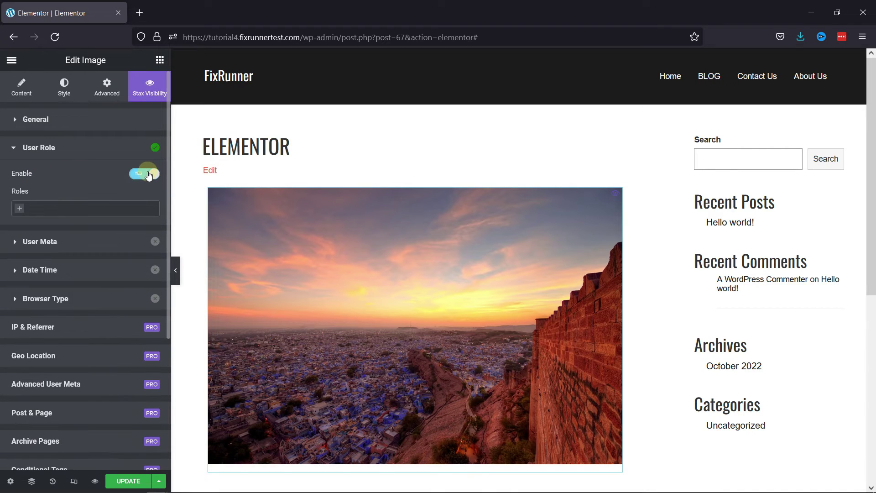
click(89, 213)
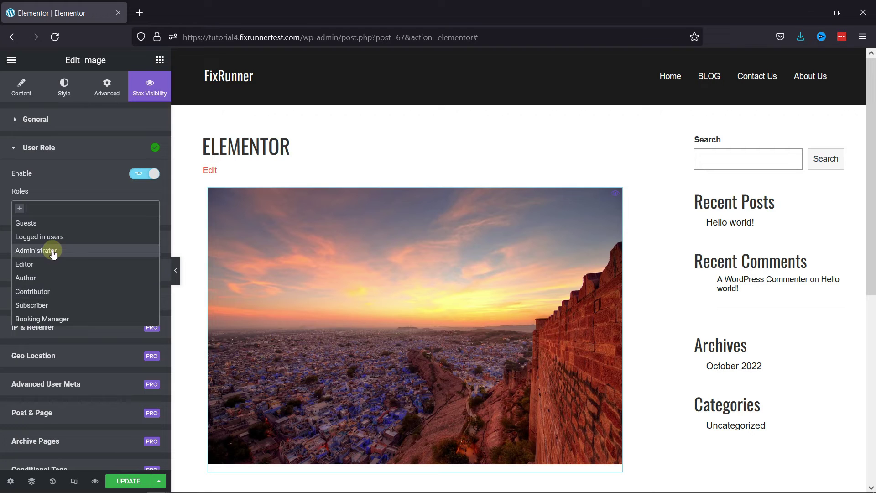
click(93, 222)
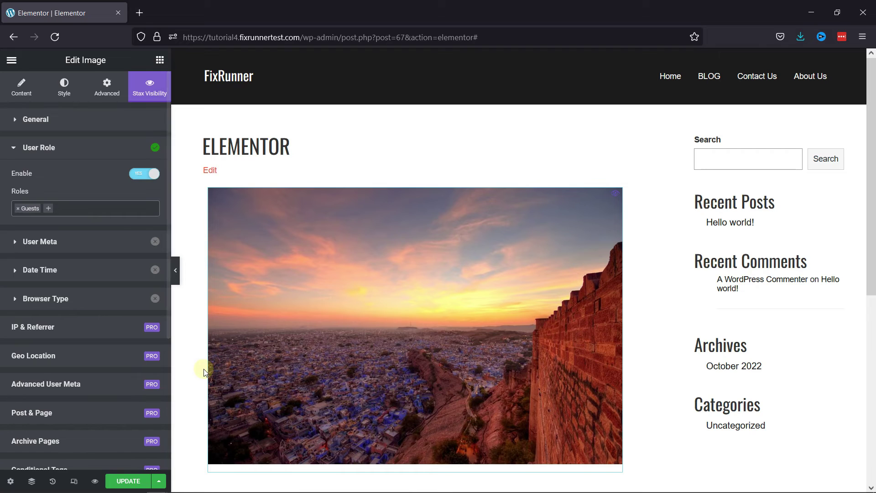
Update the page to save the image's Guests visibility condition
click(126, 480)
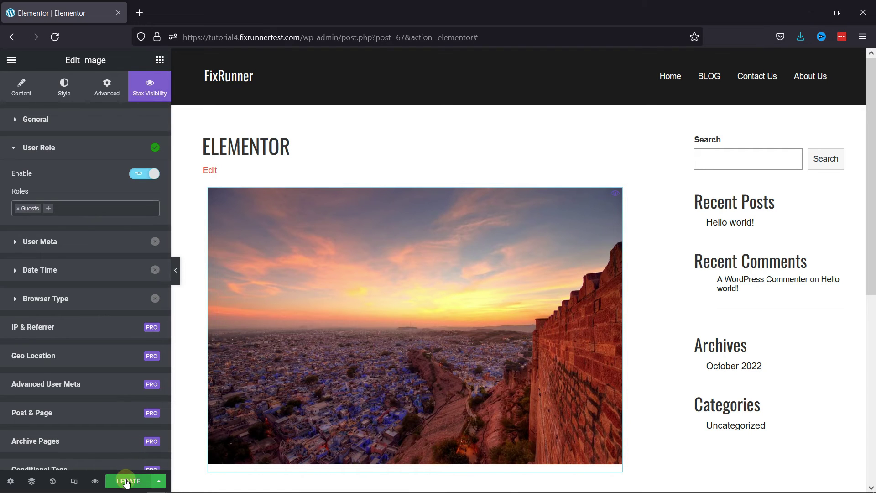